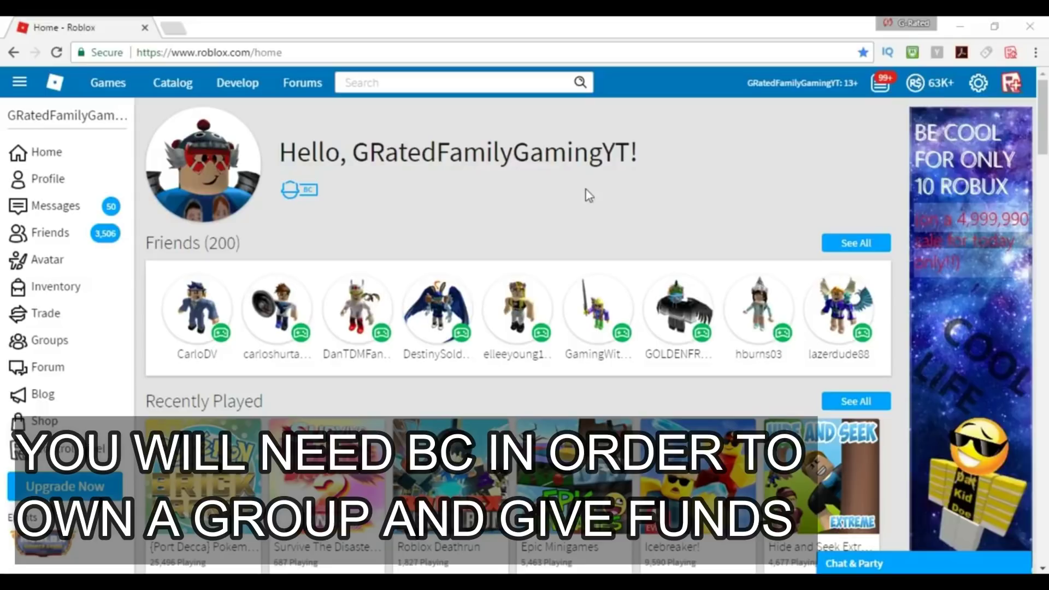
Go from the Roblox home page to the Groups page using the left sidebar.
{"action": "left_click", "coordinate": [36, 344]}
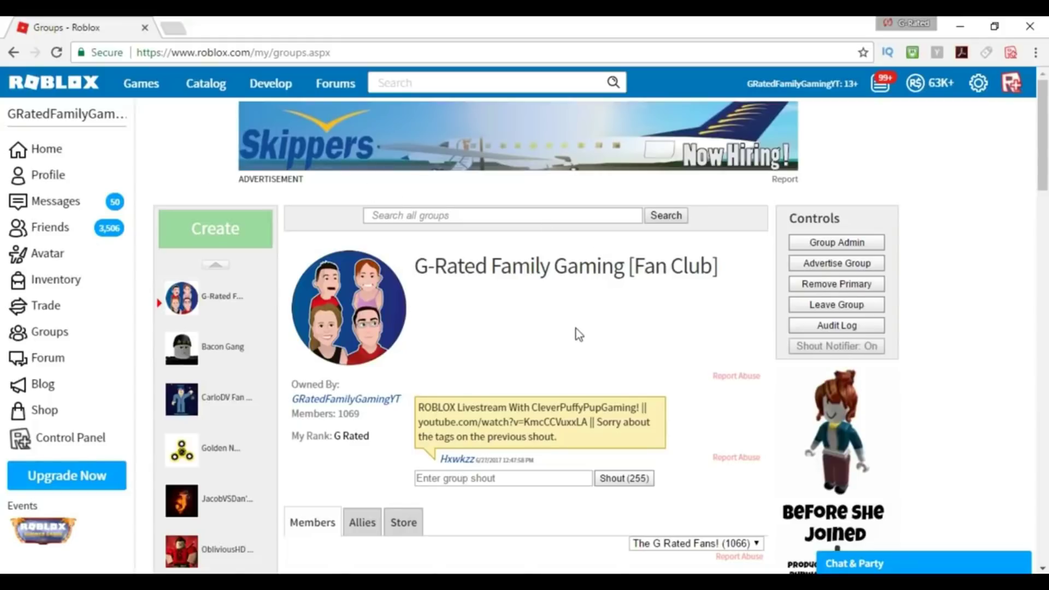
Scroll through the G-Rated Family Gaming [Fan Club] page's members, shout and wall posts.
{"action": "scroll", "coordinate": [576, 330], "scroll_direction": "down", "scroll_amount": 5}
{"action": "scroll", "coordinate": [207, 498], "scroll_direction": "down", "scroll_amount": 4}
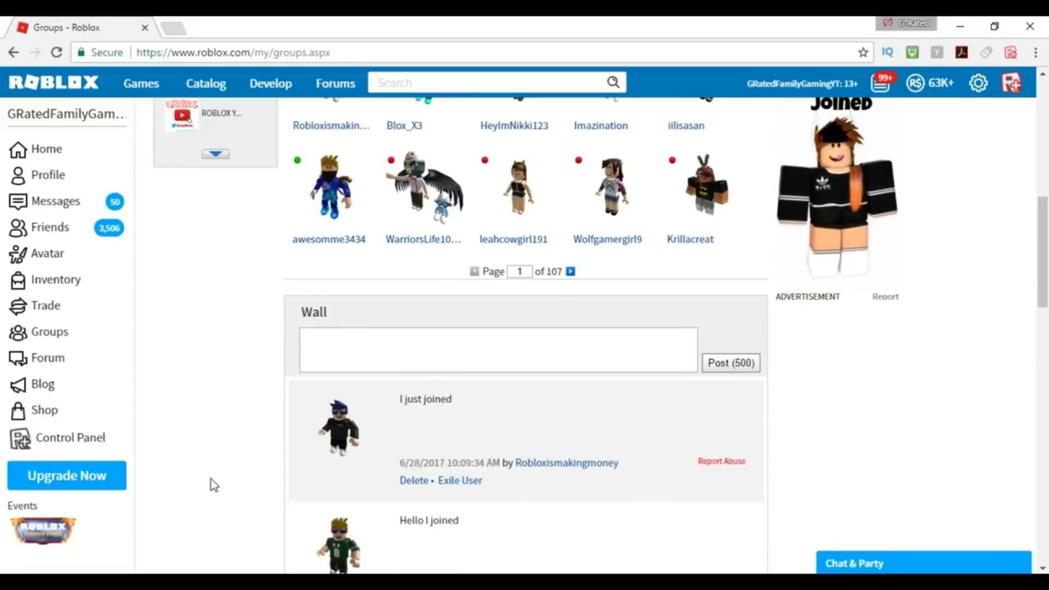
{"action": "scroll", "coordinate": [211, 480], "scroll_direction": "up", "scroll_amount": 3}
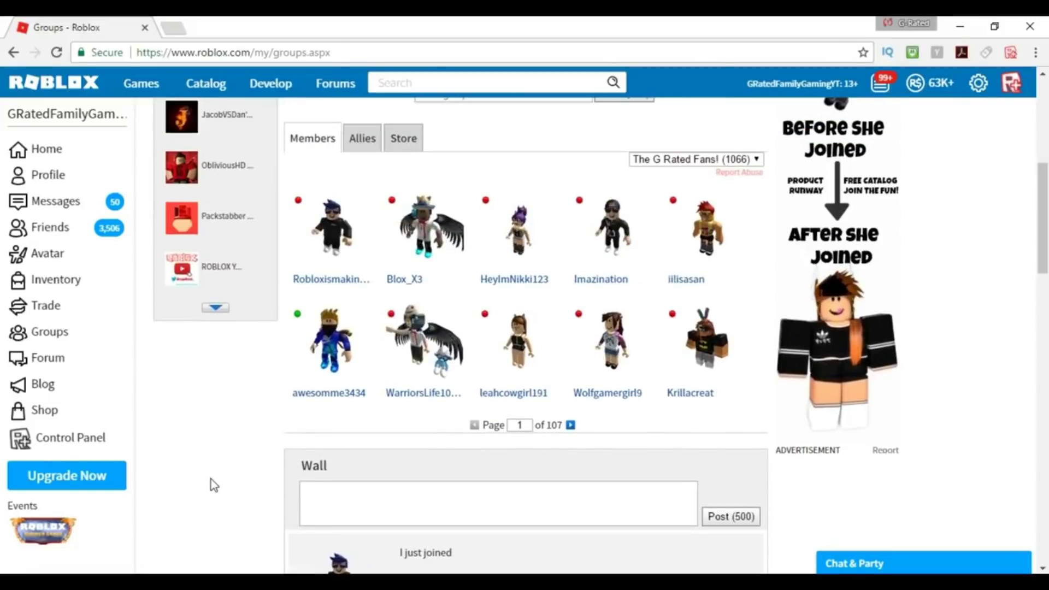
{"action": "scroll", "coordinate": [211, 479], "scroll_direction": "down", "scroll_amount": 20}
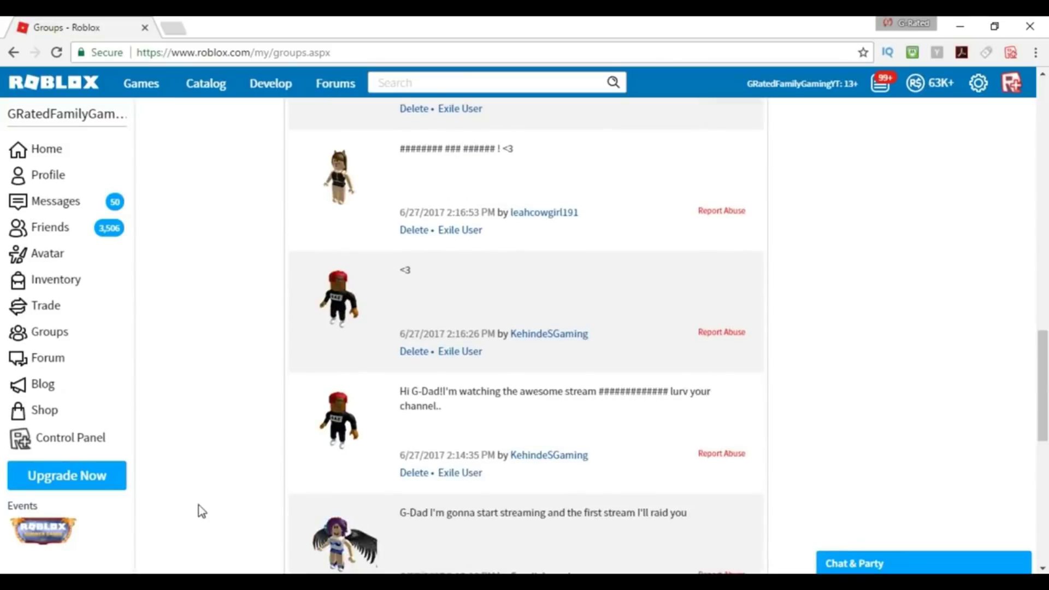
{"action": "scroll", "coordinate": [201, 503], "scroll_direction": "up", "scroll_amount": 20}
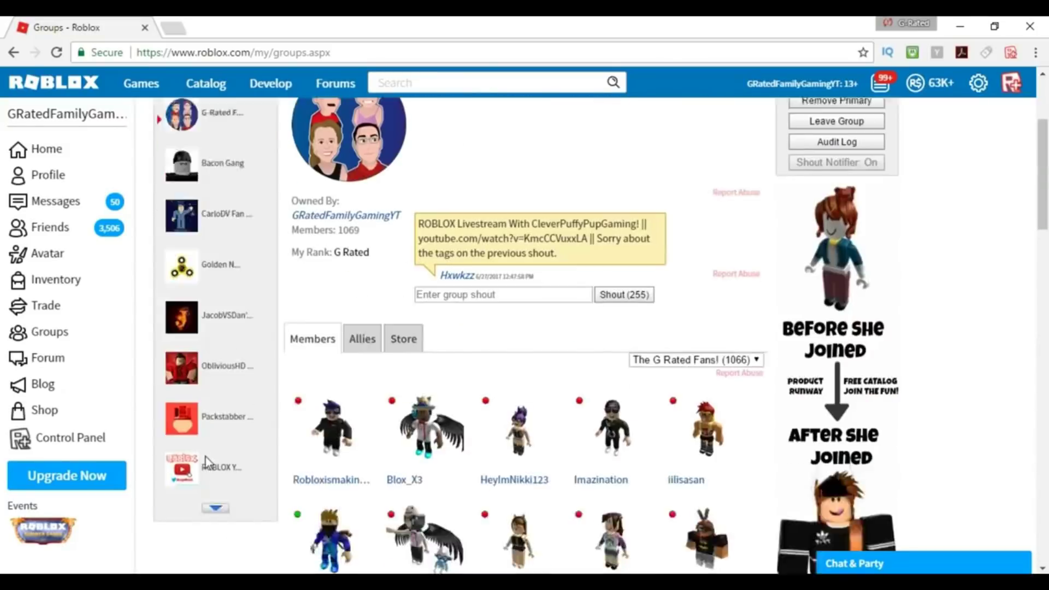
{"action": "scroll", "coordinate": [207, 464], "scroll_direction": "down", "scroll_amount": 2}
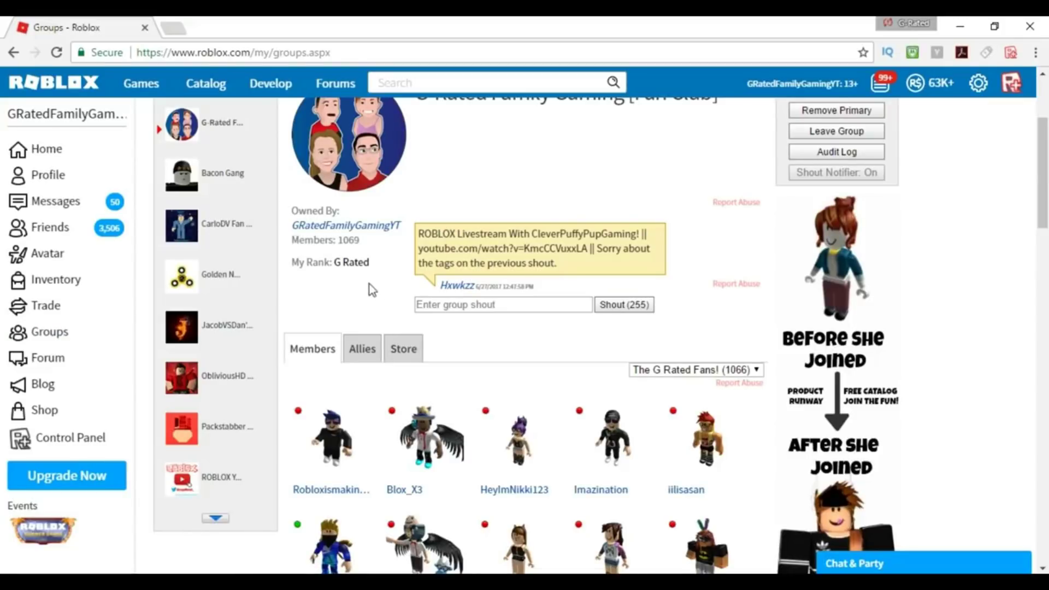
Upload a new T-shirt image named fav to the group store and open its item page.
{"action": "left_click", "coordinate": [409, 355]}
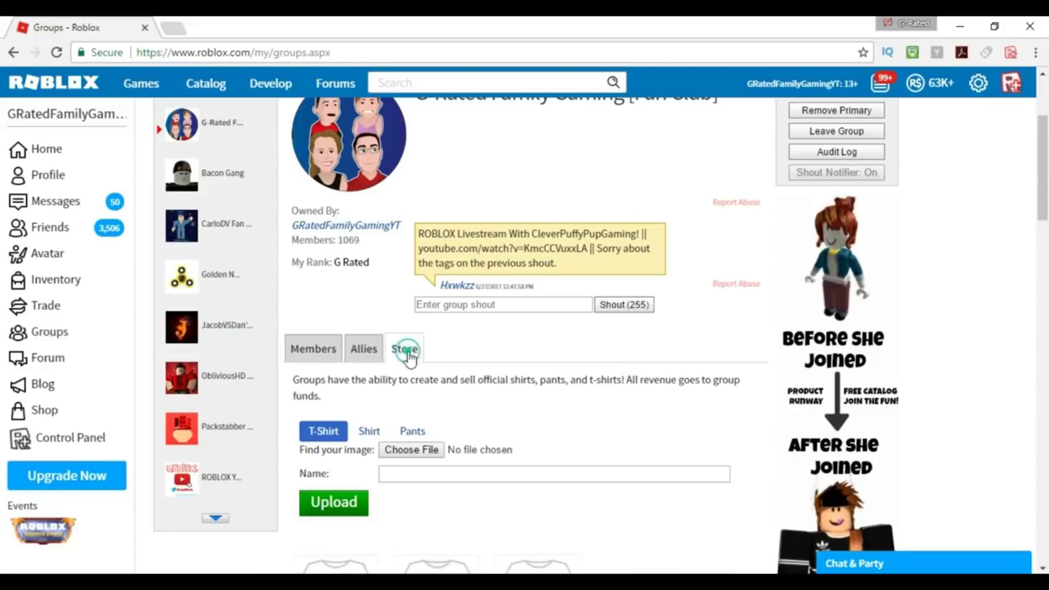
{"action": "scroll", "coordinate": [471, 366], "scroll_direction": "down", "scroll_amount": 3}
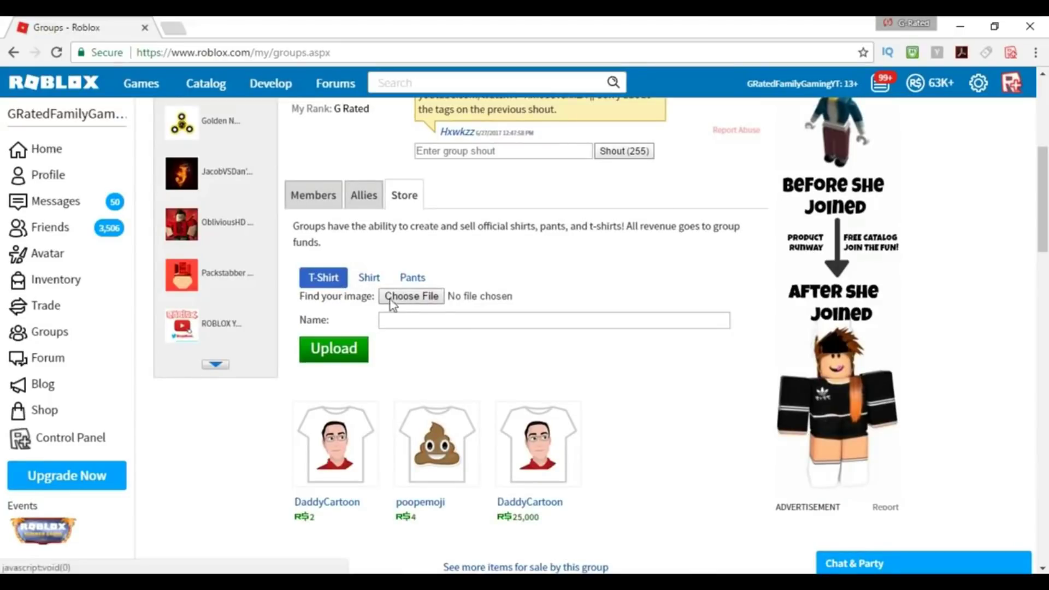
{"action": "mouse_move", "coordinate": [339, 462]}
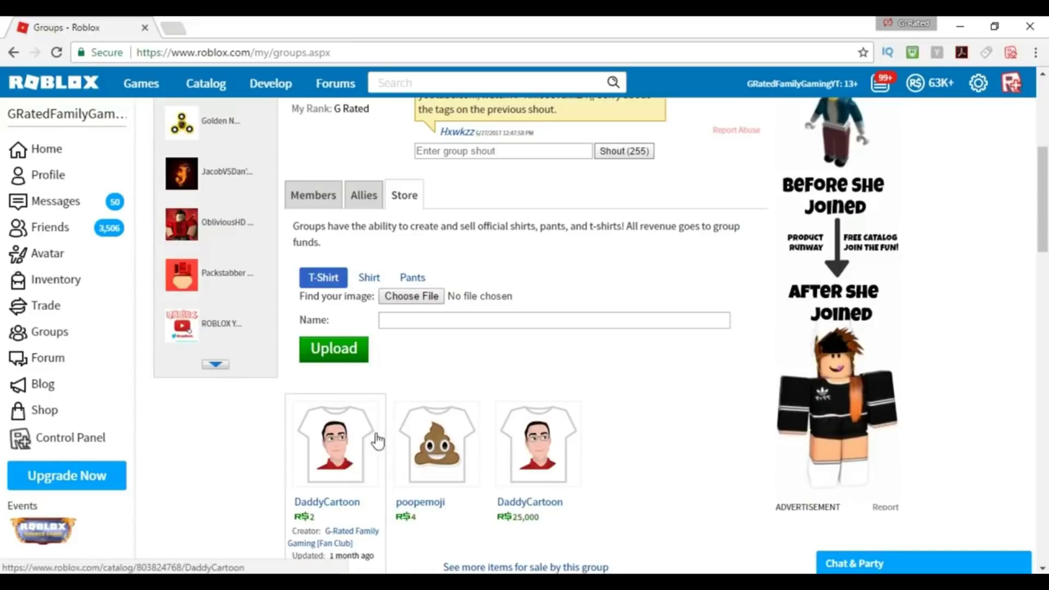
{"action": "left_click", "coordinate": [411, 296]}
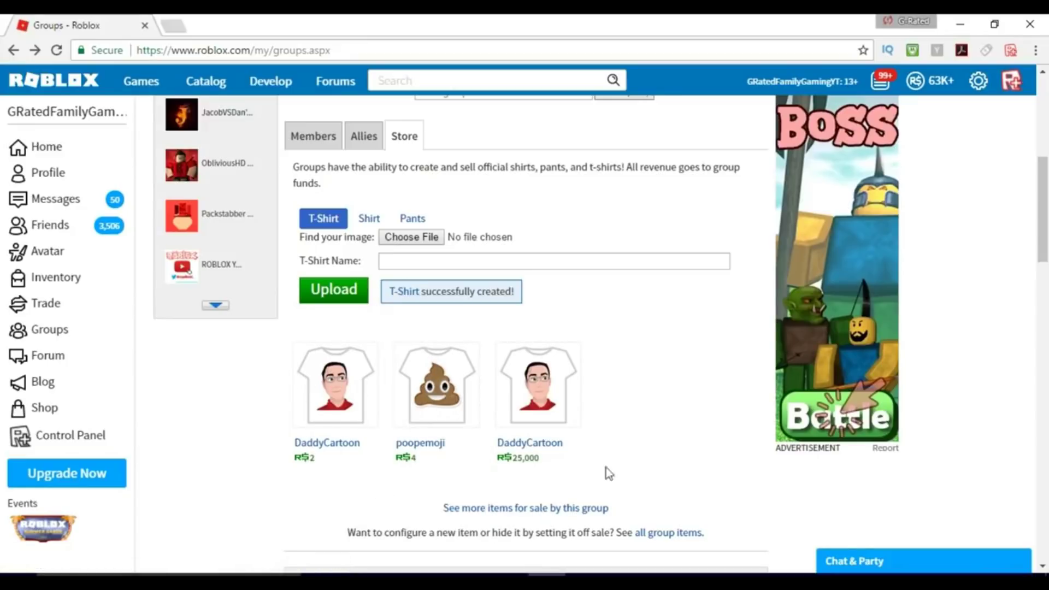
{"action": "left_click", "coordinate": [403, 296]}
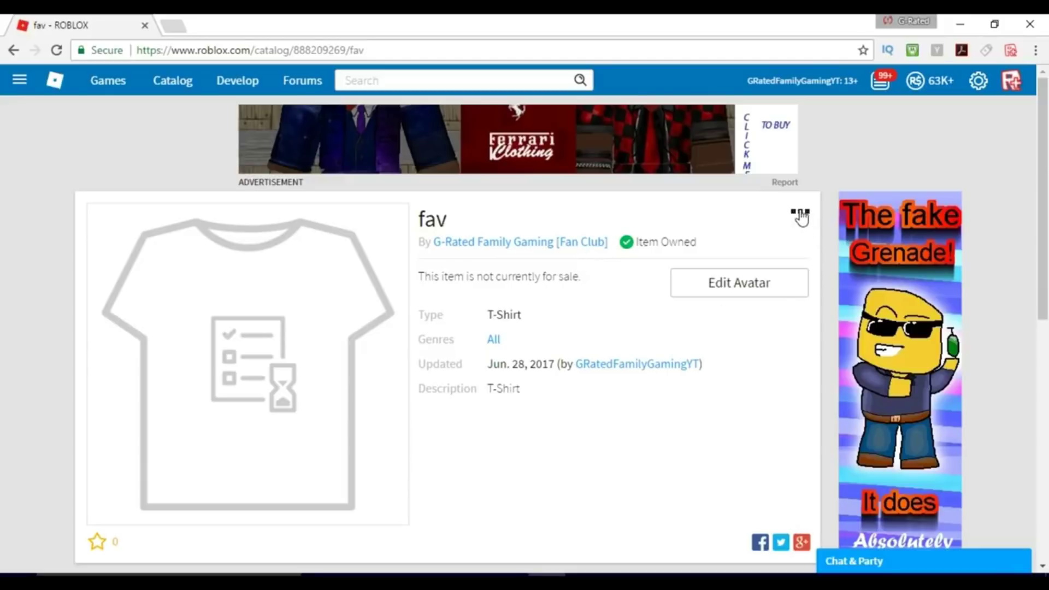
In the T-shirt's Configure settings, replace the name fav with 'GDad Cartoon'.
{"action": "left_click", "coordinate": [801, 212]}
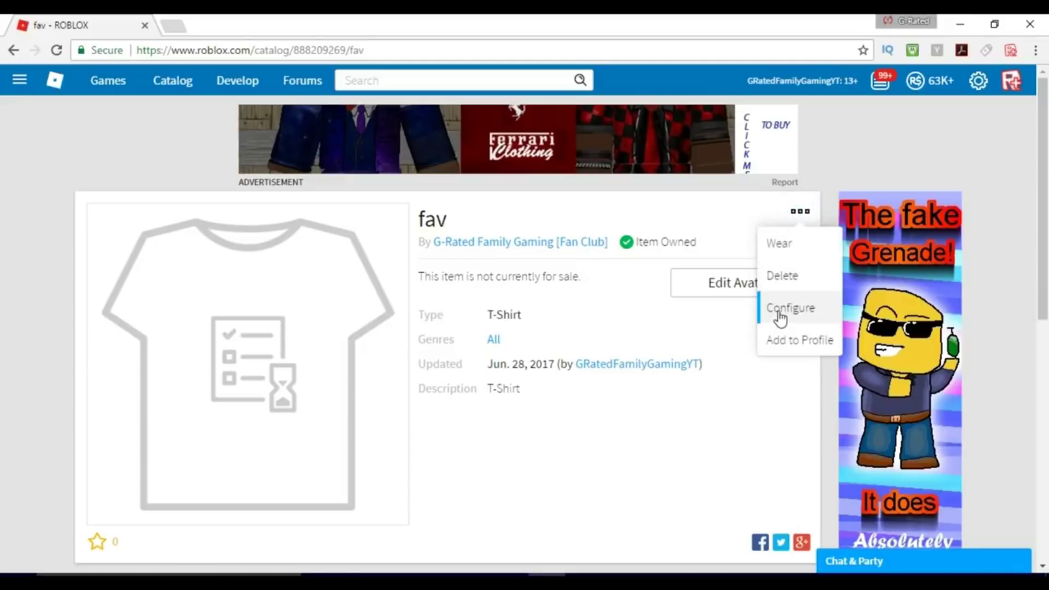
{"action": "left_click", "coordinate": [781, 311]}
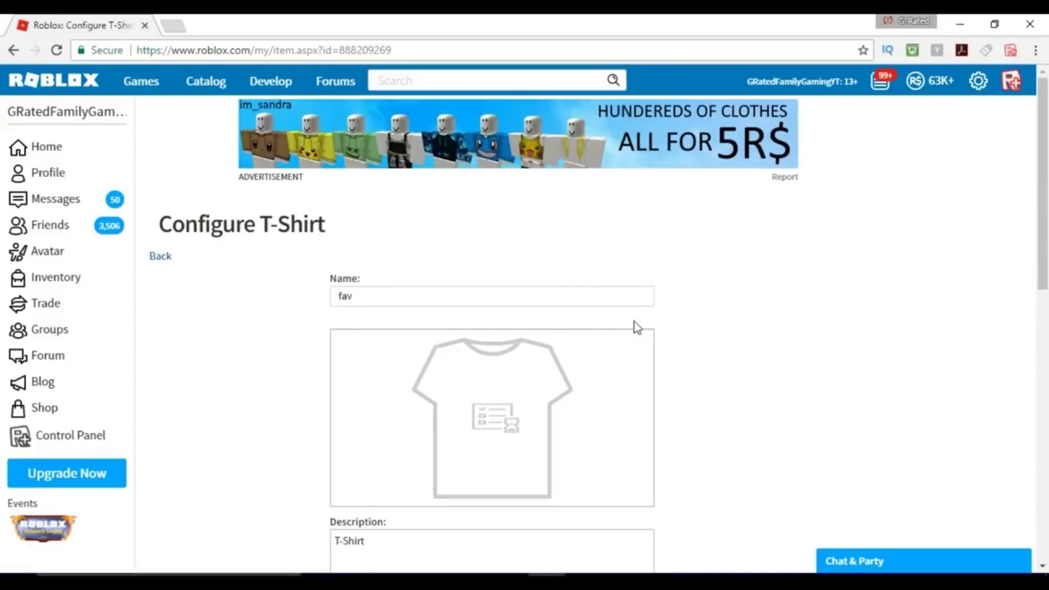
{"action": "left_click_drag", "start_coordinate": [372, 305], "coordinate": [328, 300]}
{"action": "type", "text": "GDad Cartoon"}
{"action": "scroll", "coordinate": [264, 366], "scroll_direction": "down", "scroll_amount": 4}
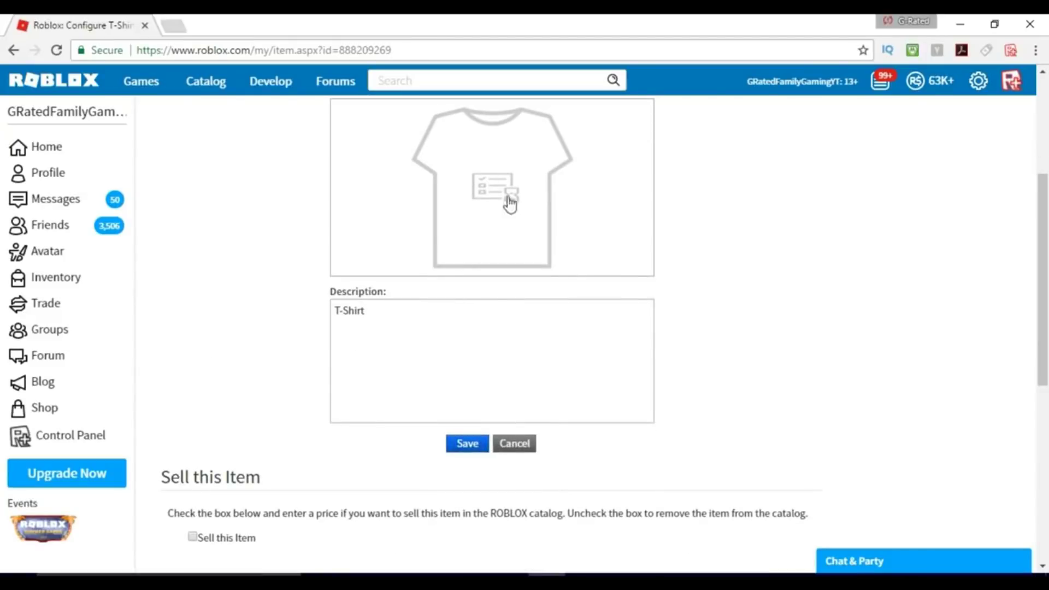
{"action": "left_click_drag", "start_coordinate": [506, 204], "coordinate": [370, 319]}
{"action": "scroll", "coordinate": [392, 309], "scroll_direction": "down", "scroll_amount": 4}
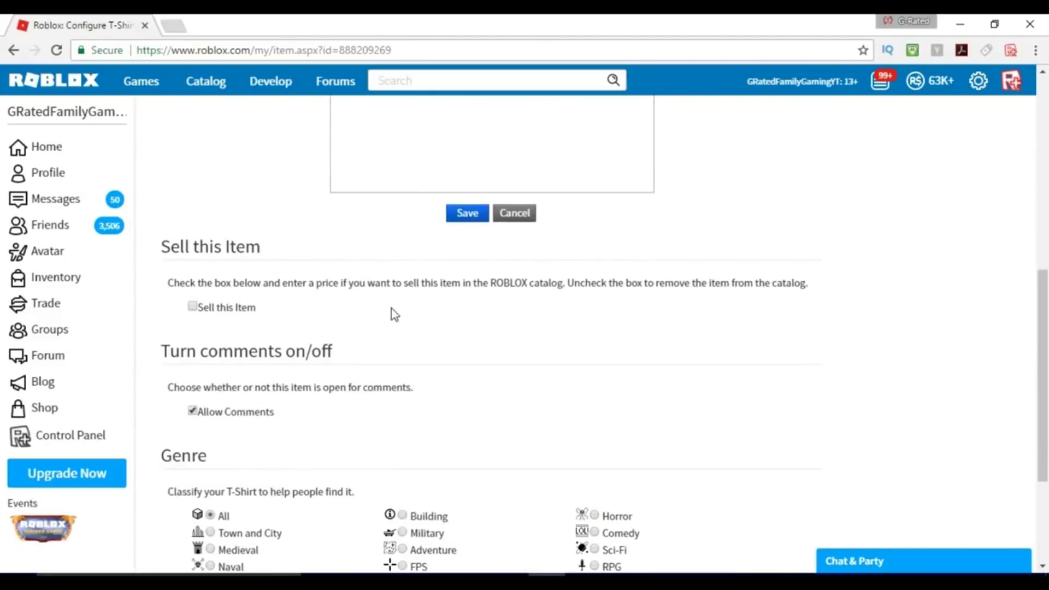
Put the T-shirt up for sale at a price of 10000 Robux.
{"action": "left_click", "coordinate": [193, 308]}
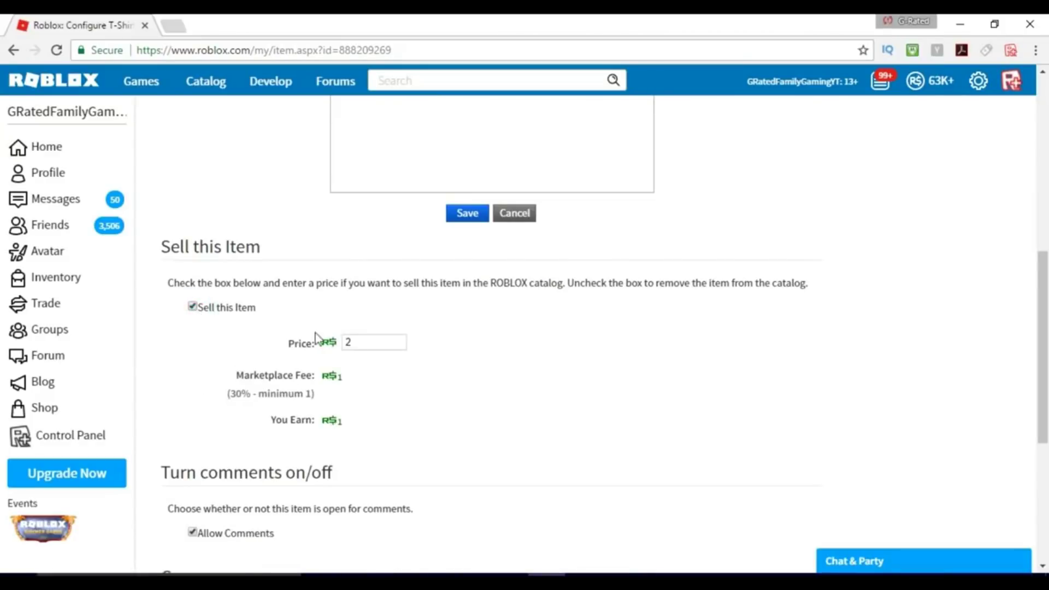
{"action": "double_click", "coordinate": [354, 342]}
{"action": "type", "text": "10000"}
{"action": "left_click", "coordinate": [357, 342]}
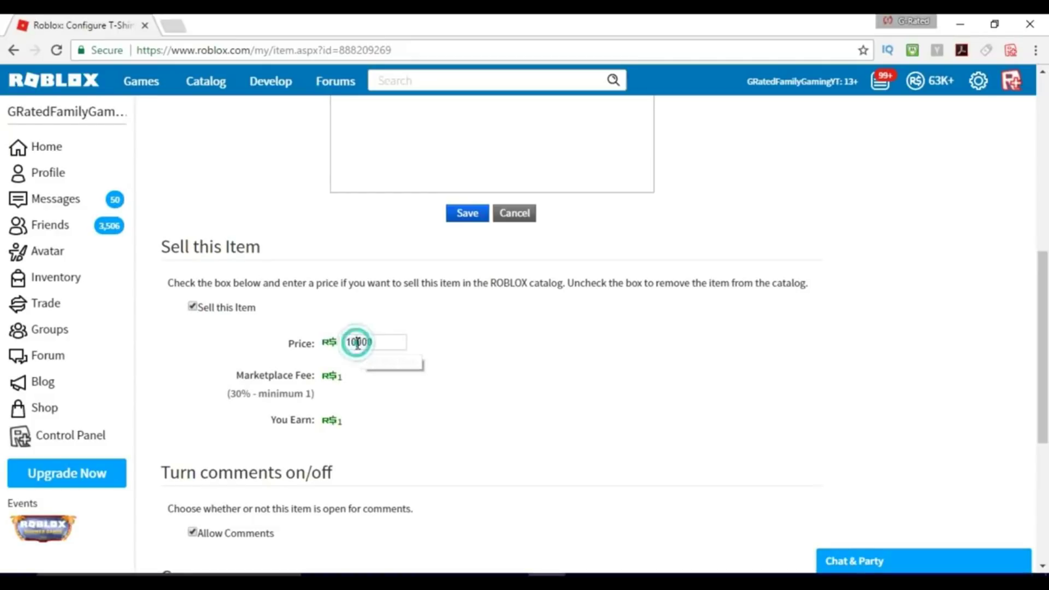
{"action": "left_click", "coordinate": [465, 359]}
Save the new name and 10000 price, then return to the catalog page.
{"action": "scroll", "coordinate": [464, 359], "scroll_direction": "down", "scroll_amount": 5}
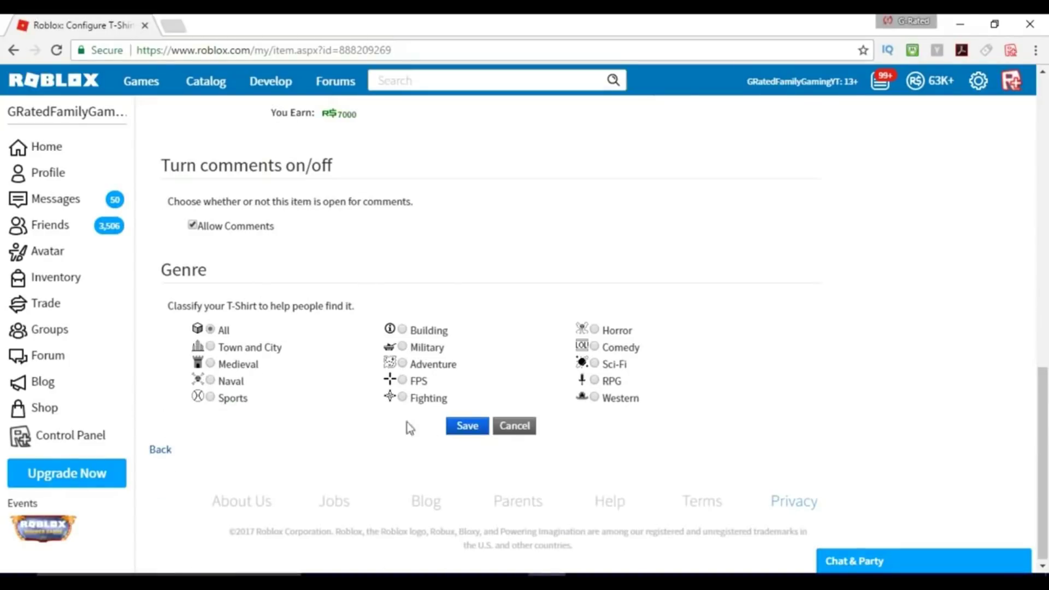
{"action": "left_click", "coordinate": [467, 428]}
{"action": "scroll", "coordinate": [416, 355], "scroll_direction": "down", "scroll_amount": 5}
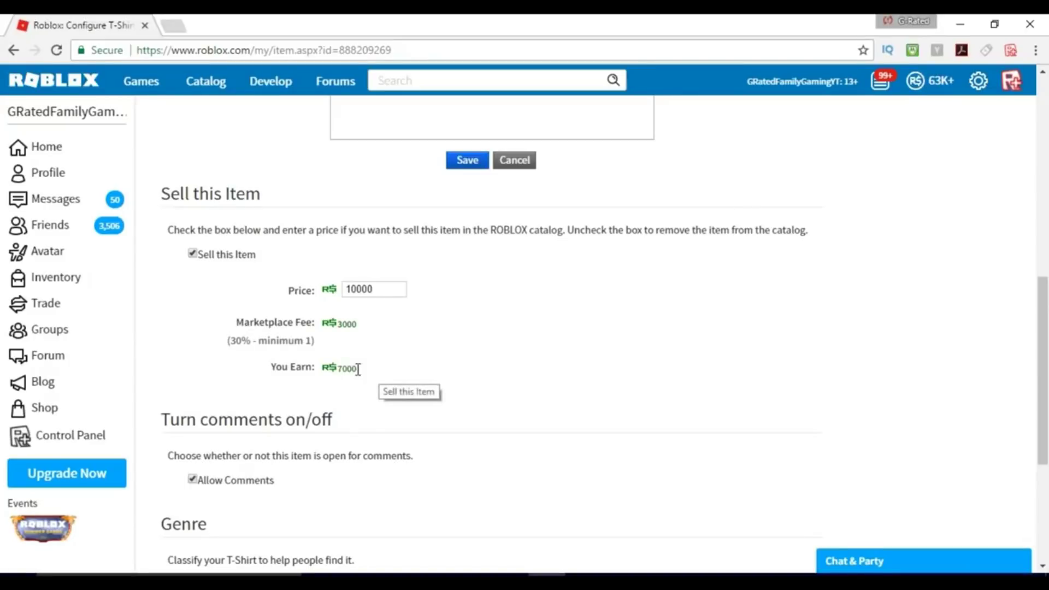
{"action": "scroll", "coordinate": [438, 361], "scroll_direction": "down", "scroll_amount": 5}
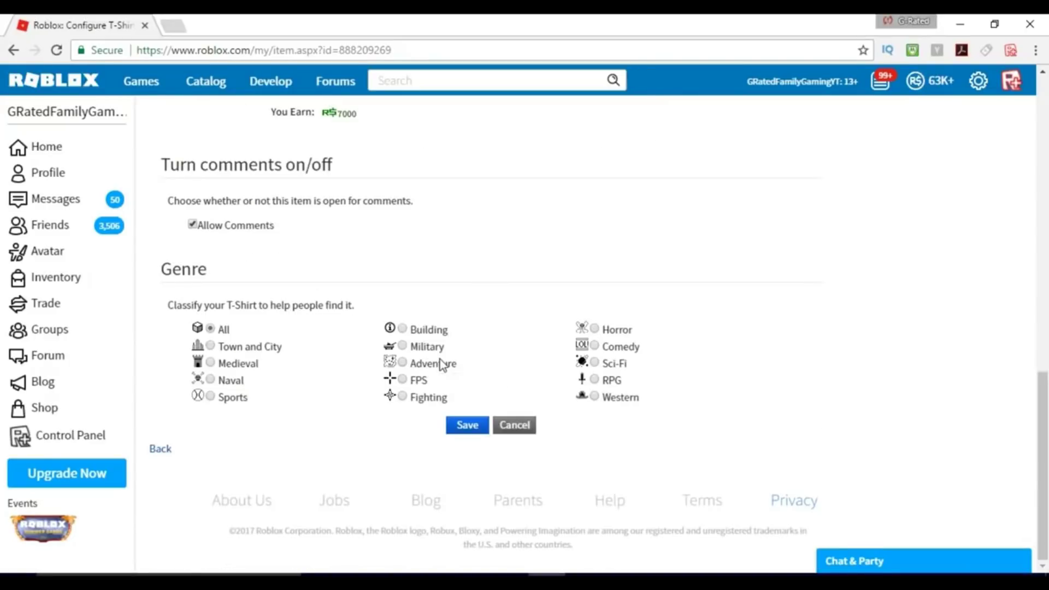
{"action": "key", "text": "Return"}
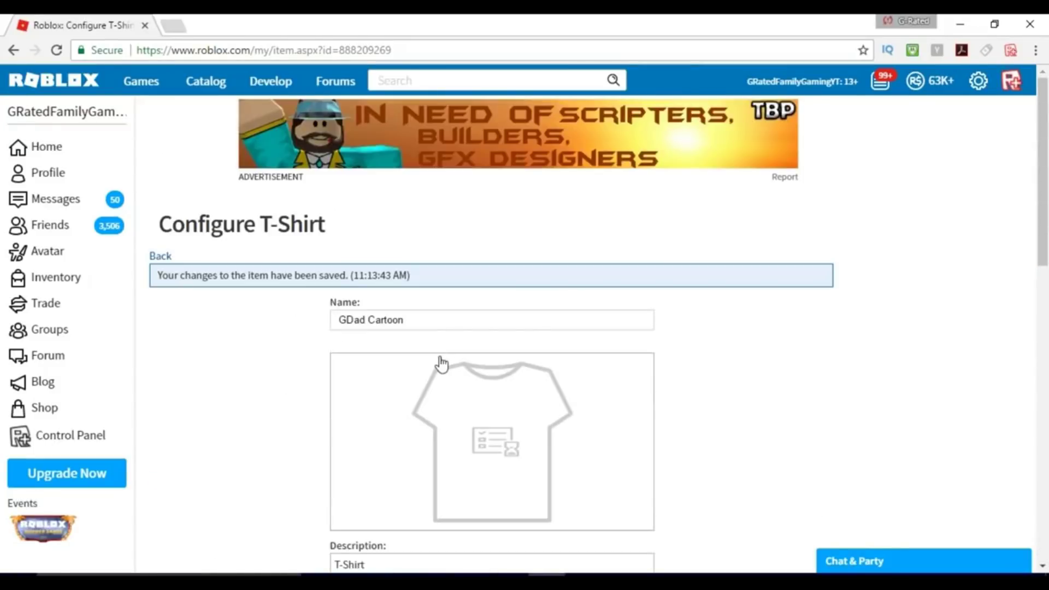
{"action": "left_click", "coordinate": [160, 257]}
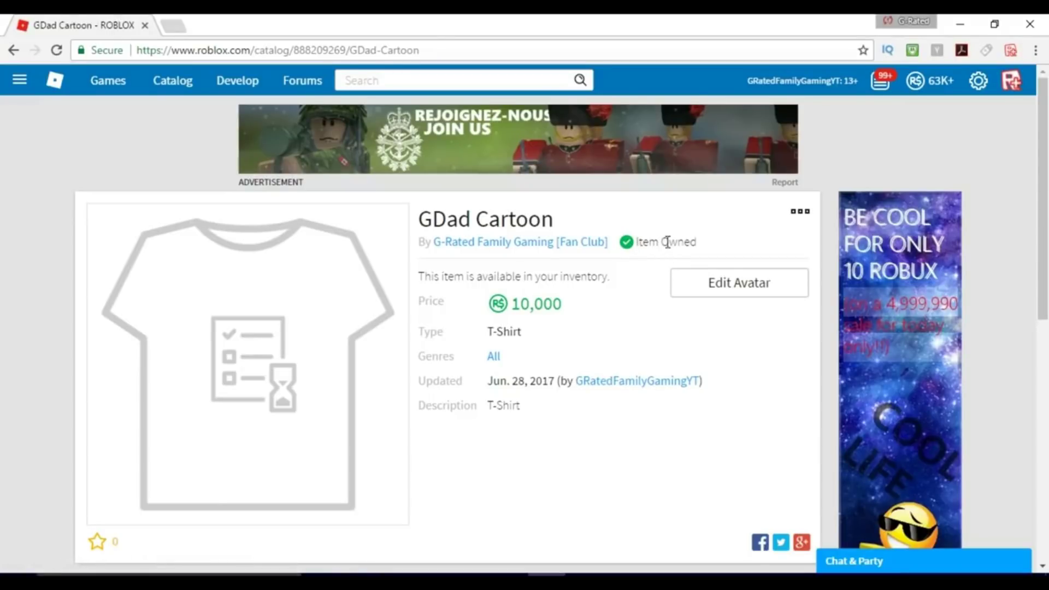
Delete the GDad Cartoon T-shirt from the inventory and confirm the removal.
{"action": "left_click", "coordinate": [799, 214]}
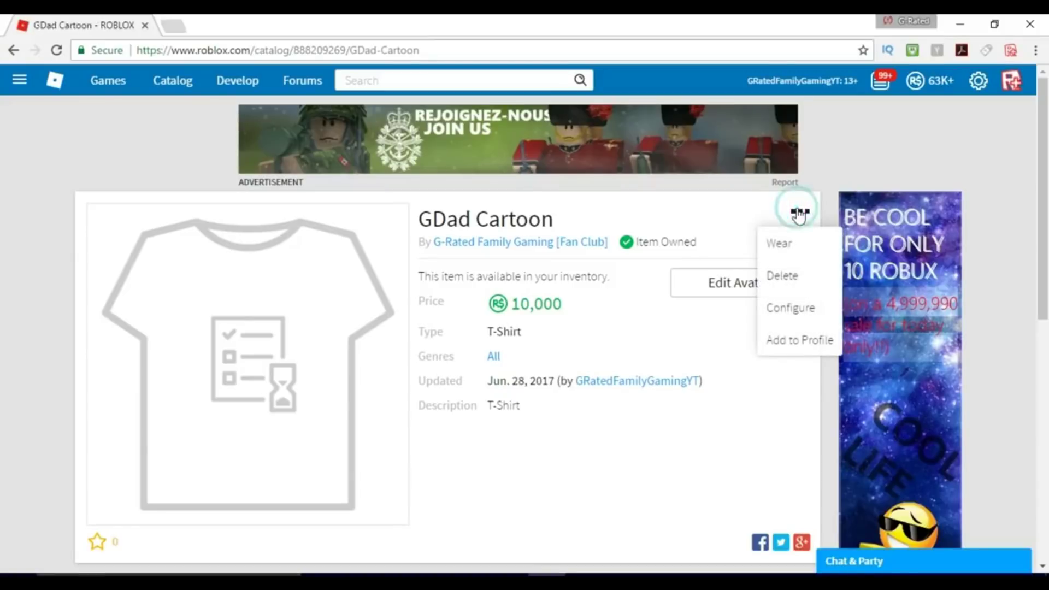
{"action": "left_click", "coordinate": [782, 279]}
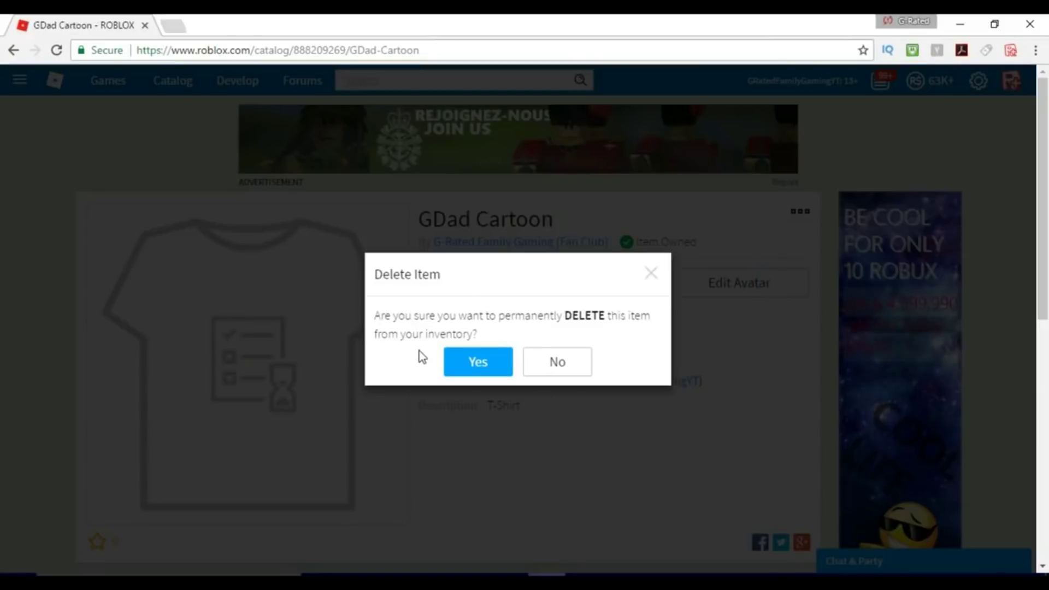
{"action": "left_click", "coordinate": [484, 367]}
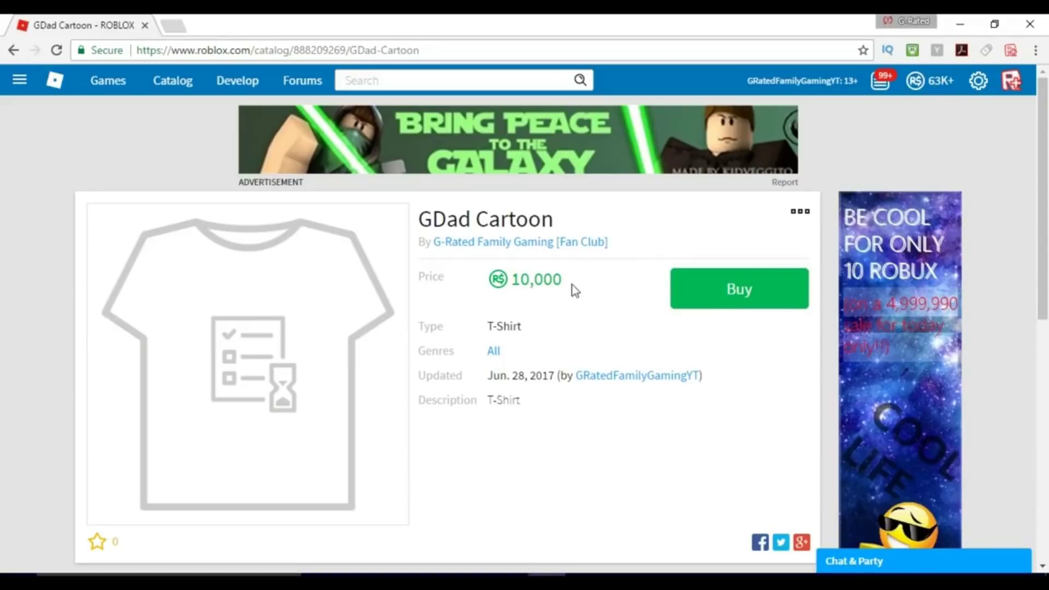
Purchase the GDad Cartoon T-shirt for 10,000 Robux, then go to its creator group.
{"action": "left_click", "coordinate": [744, 288]}
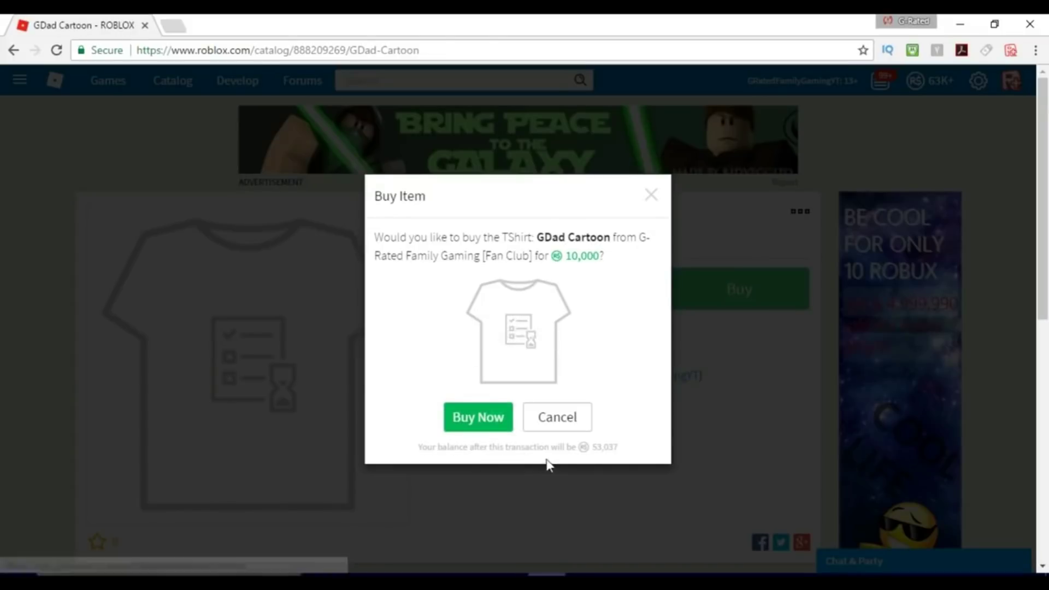
{"action": "left_click", "coordinate": [490, 428]}
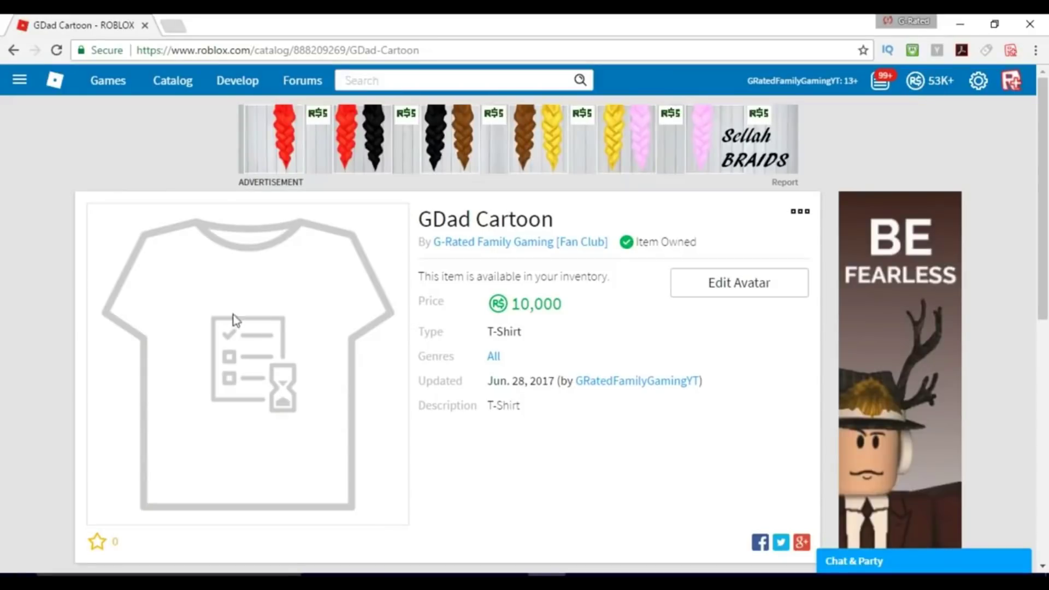
{"action": "left_click", "coordinate": [471, 244]}
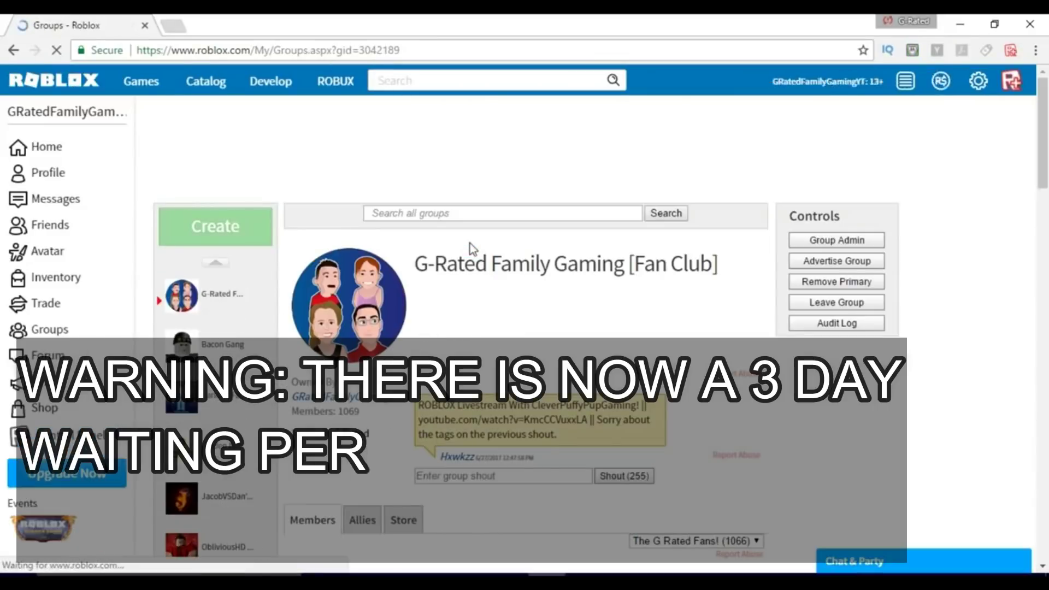
In the group's admin area, check the 16378 Robux funds and go to Payouts.
{"action": "left_click", "coordinate": [837, 240]}
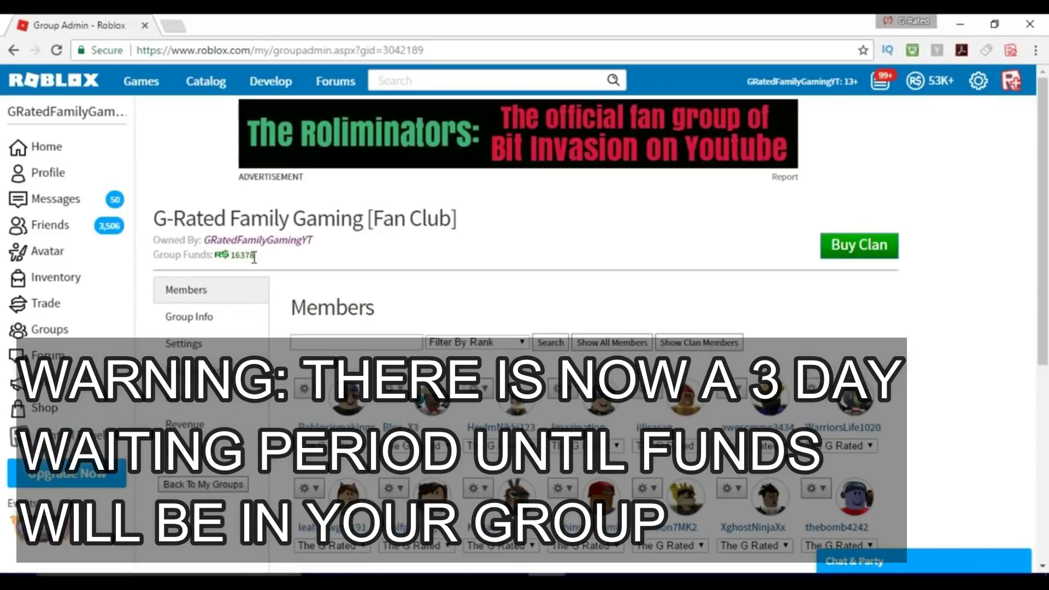
{"action": "left_click_drag", "start_coordinate": [254, 257], "coordinate": [233, 258]}
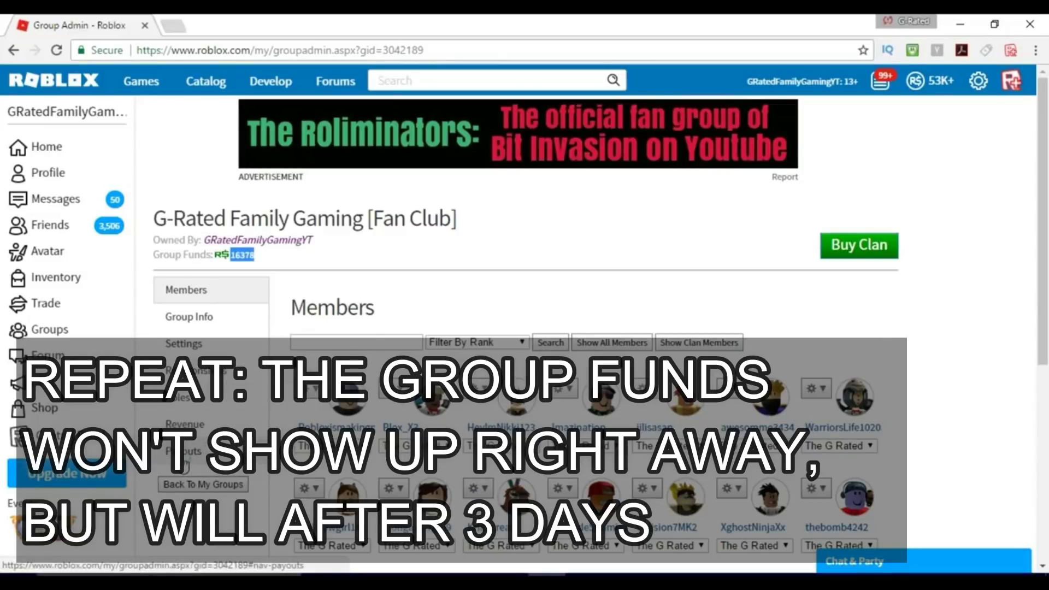
{"action": "left_click", "coordinate": [182, 459]}
Send a 50 Robux one-time payout to a member found by their username.
{"action": "left_click", "coordinate": [314, 333]}
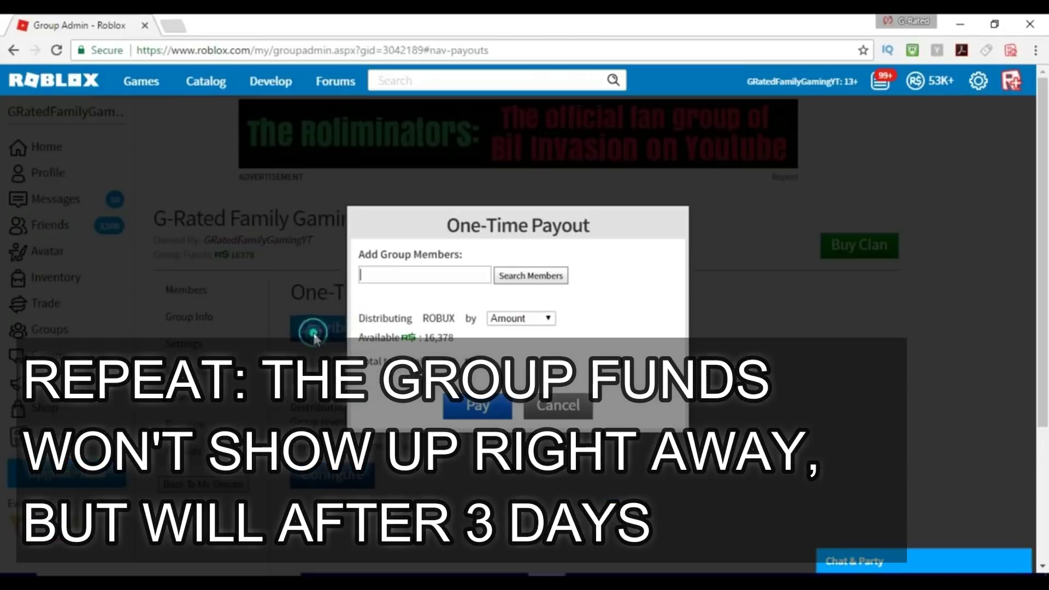
{"action": "type", "text": "G"}
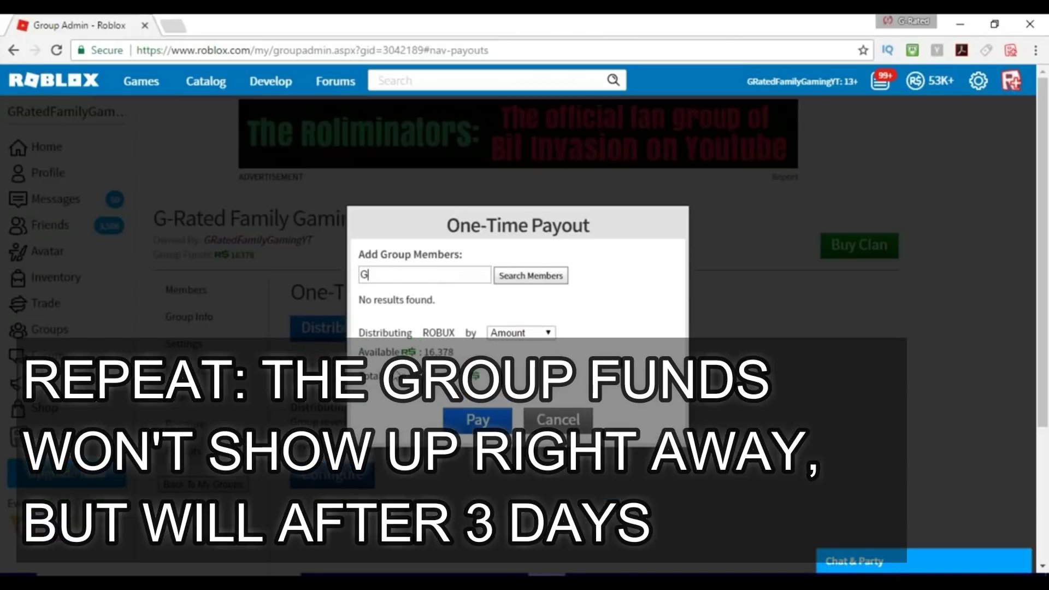
{"action": "type", "text": "Rated"}
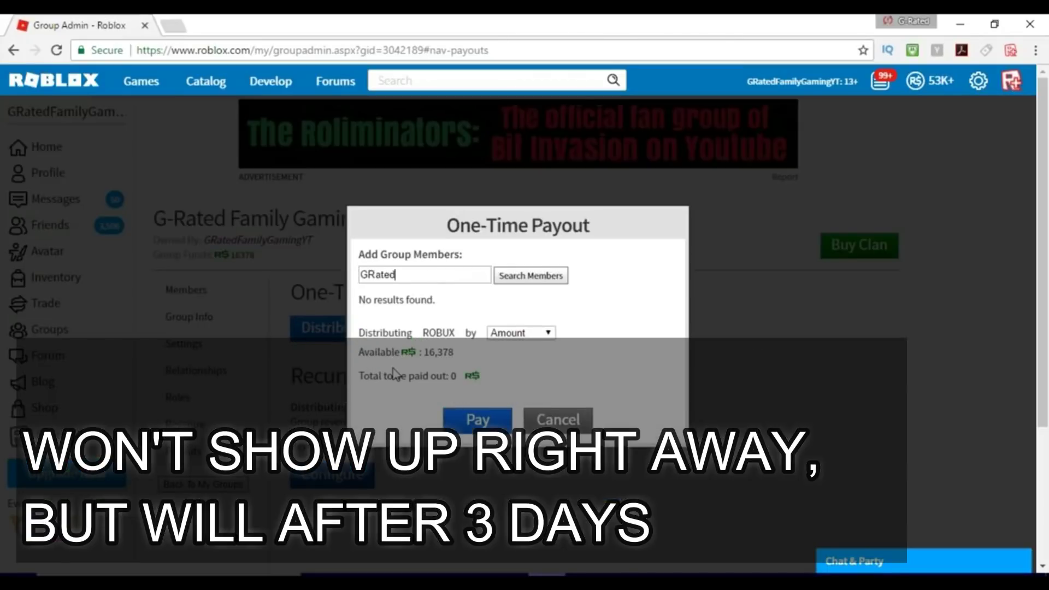
{"action": "type", "text": "FamGamingGirl"}
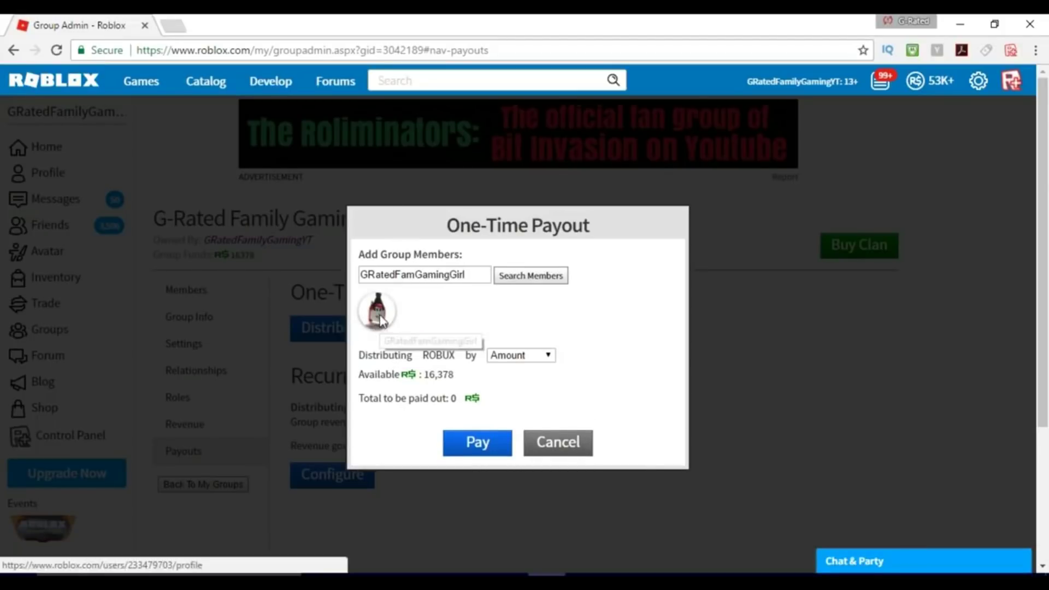
{"action": "left_click", "coordinate": [380, 325]}
{"action": "left_click", "coordinate": [539, 378]}
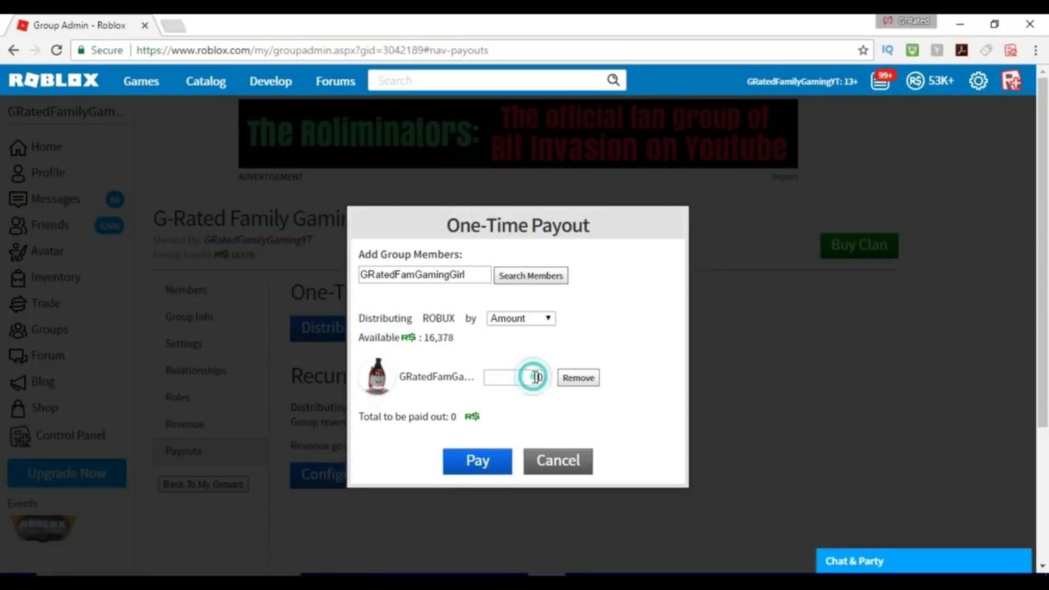
{"action": "type", "text": "50"}
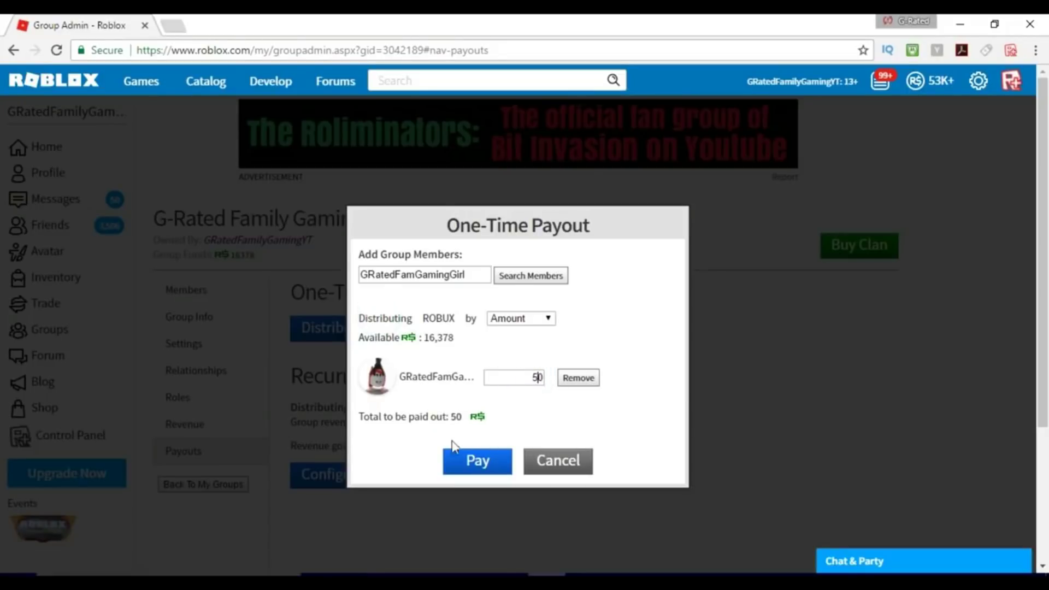
{"action": "left_click", "coordinate": [474, 464]}
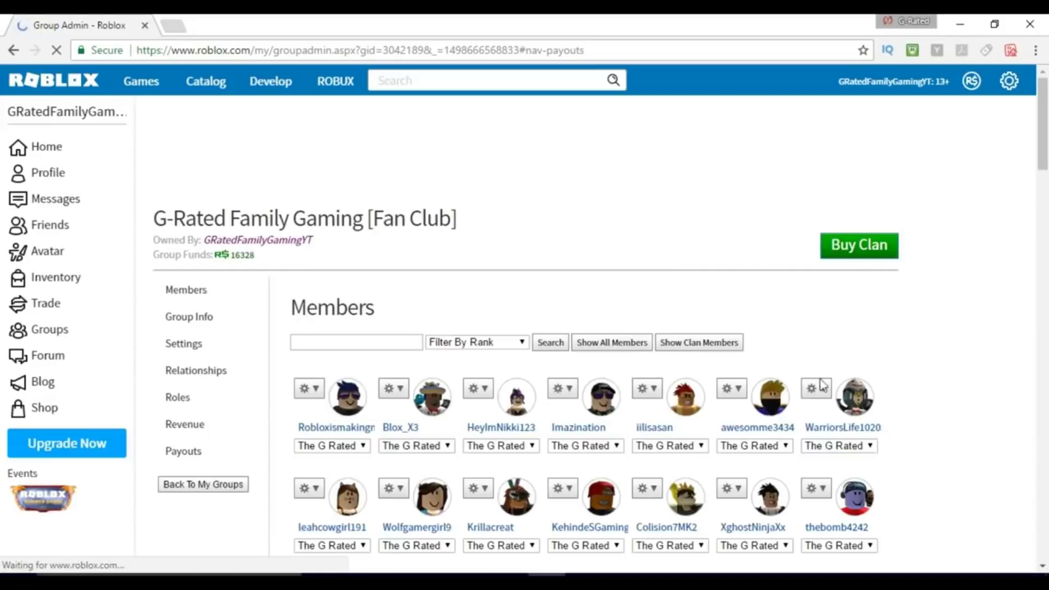